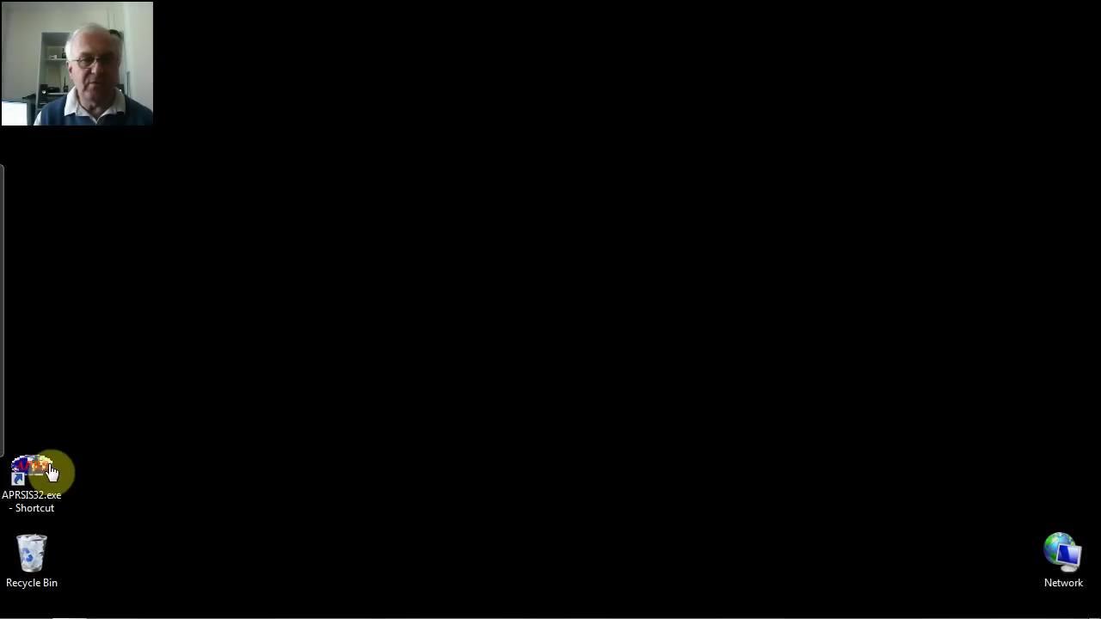
Step: Launch APRSIS32 from its desktop shortcut
double_click(43, 469)
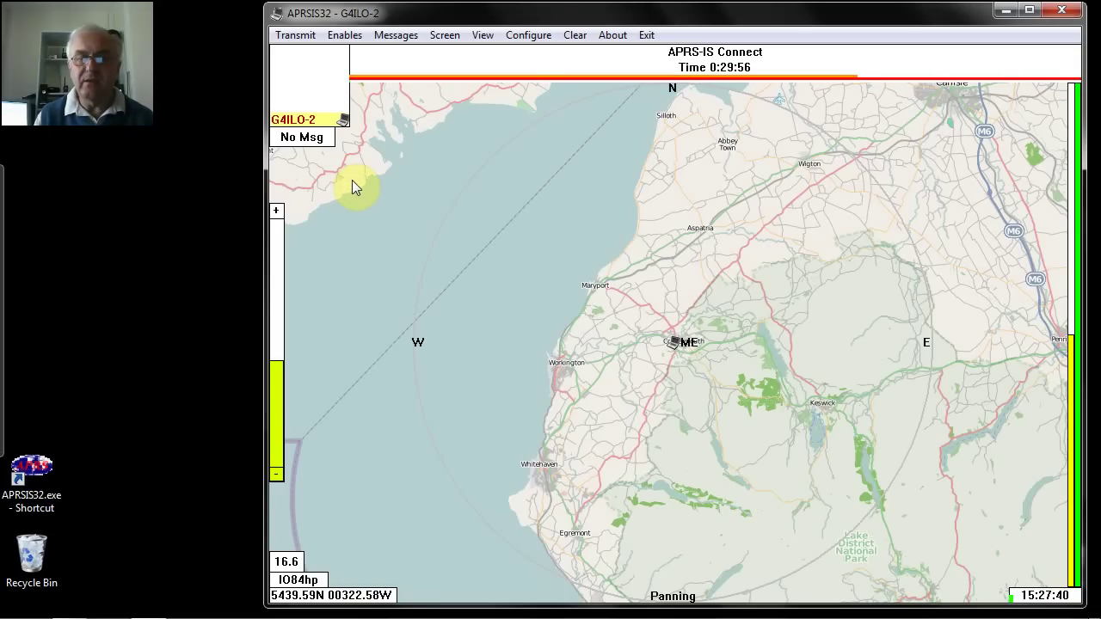
Step: Add the NMEA GPS port under Configure > Ports, choosing serial rather than TCP/IP
left_click(533, 35)
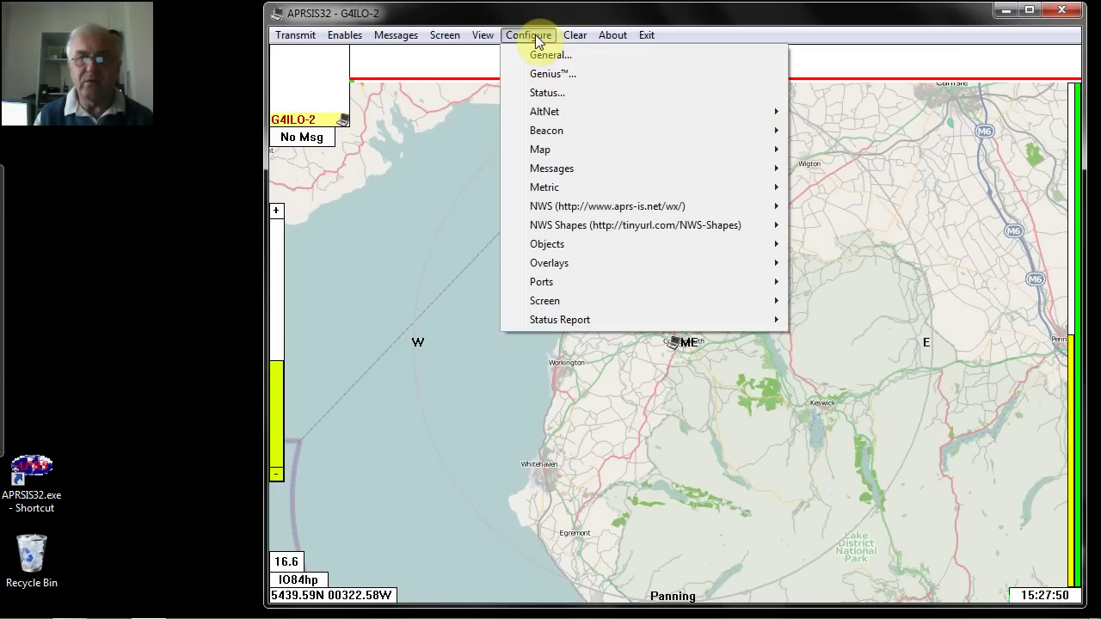
mouse_move(542, 280)
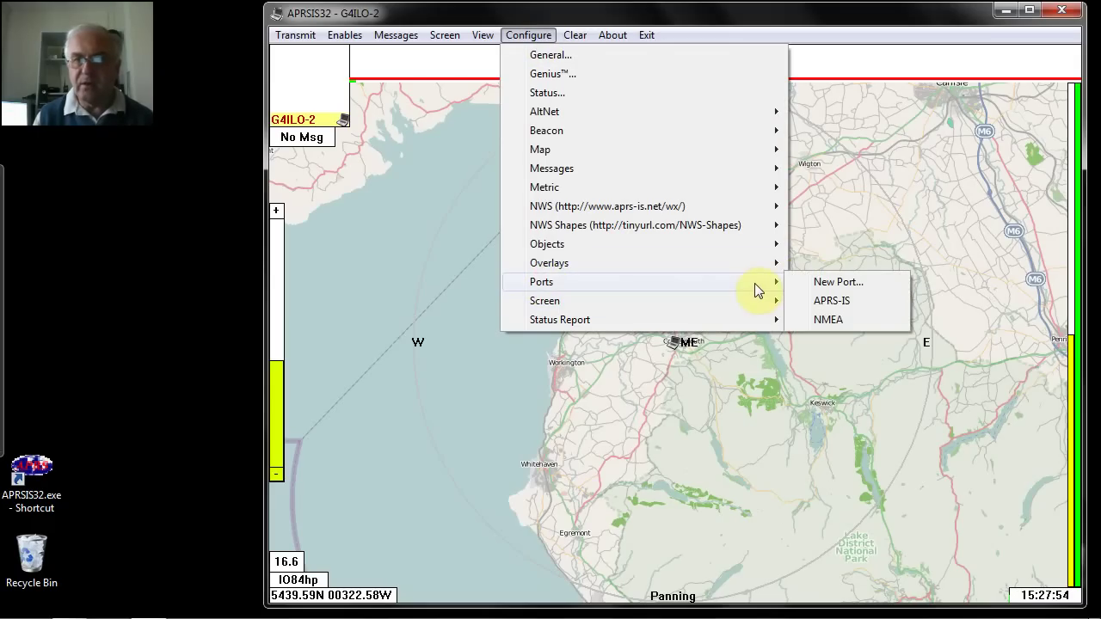
left_click(837, 321)
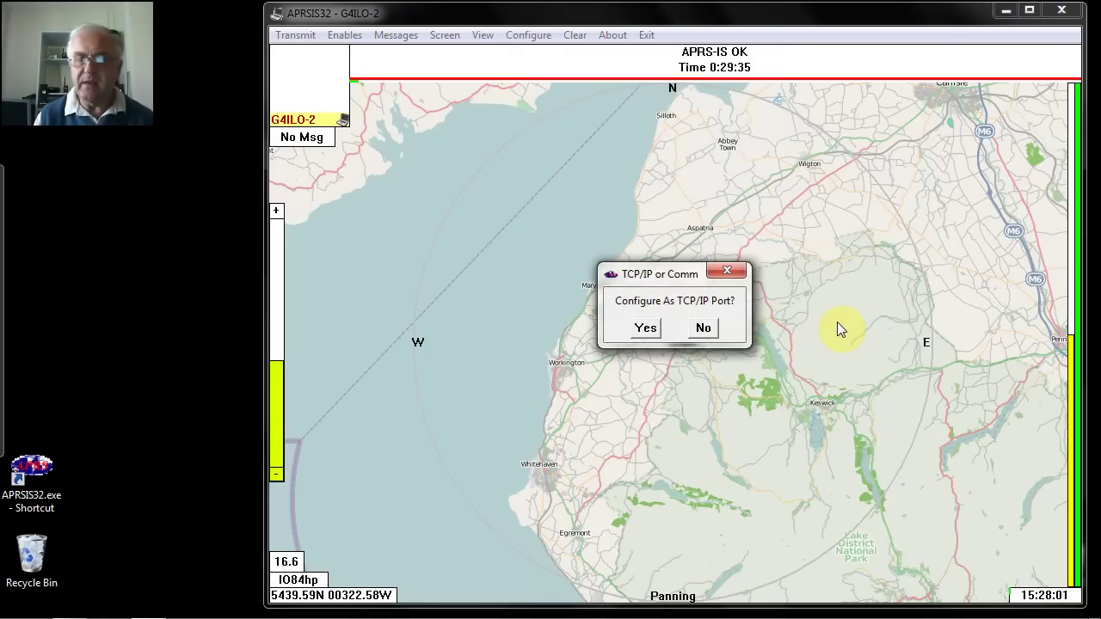
left_click(703, 328)
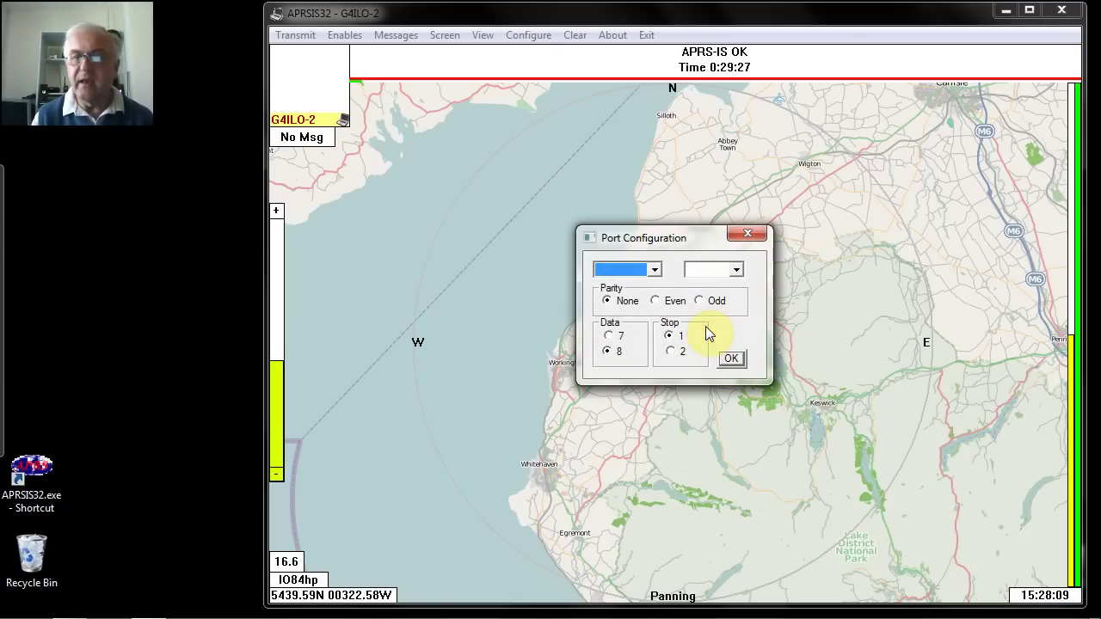
Step: Set the NMEA GPS port to COM3 at 4800 baud, keeping None/8/1
left_click(654, 270)
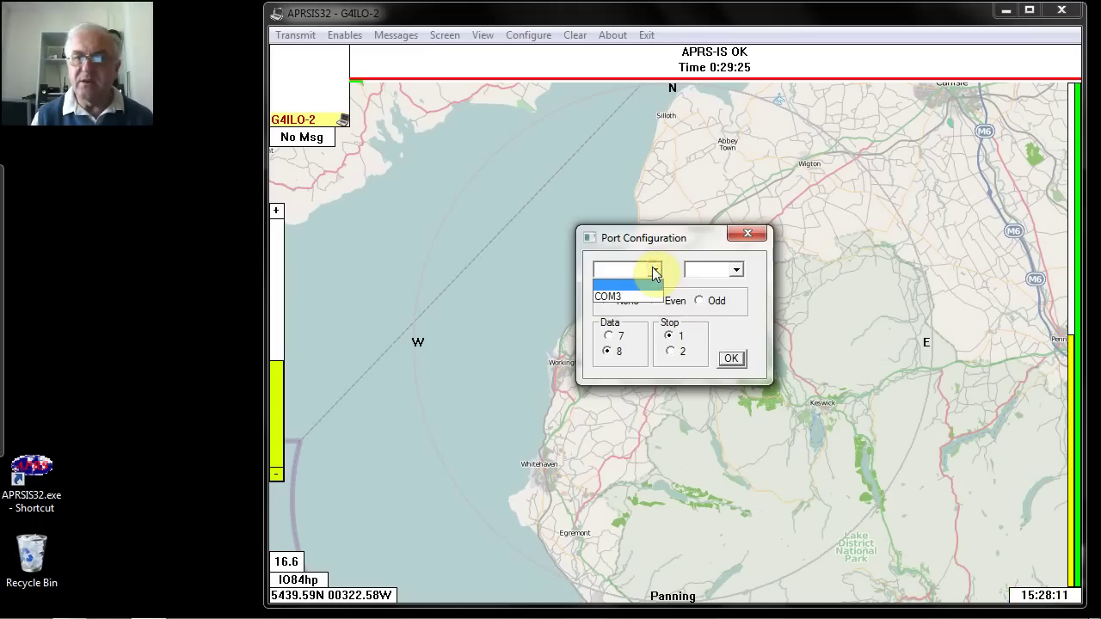
left_click(640, 298)
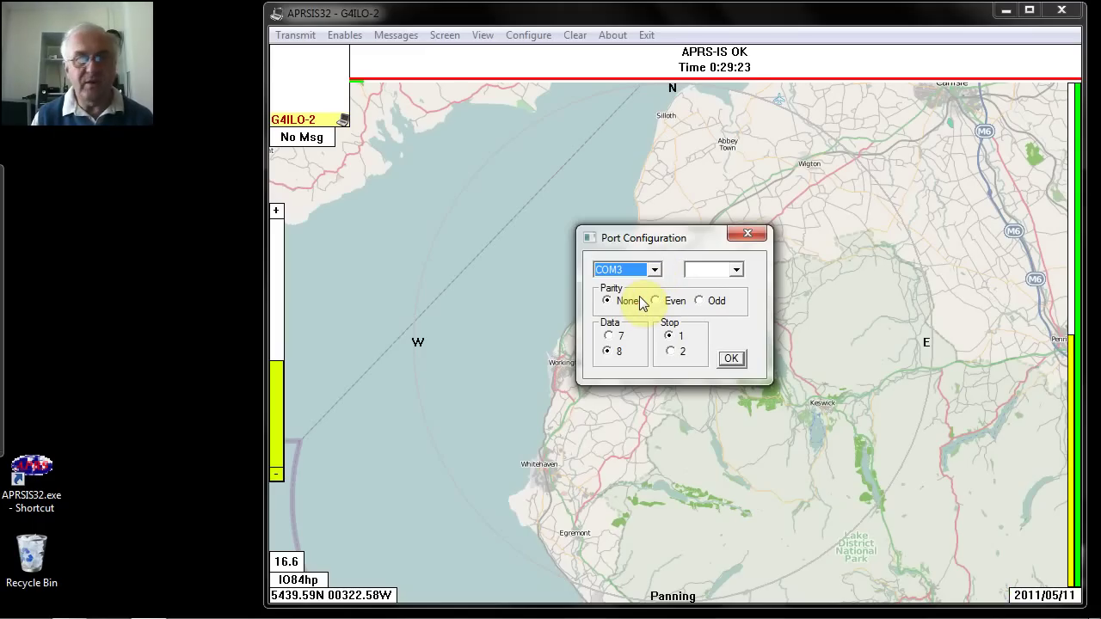
left_click(738, 270)
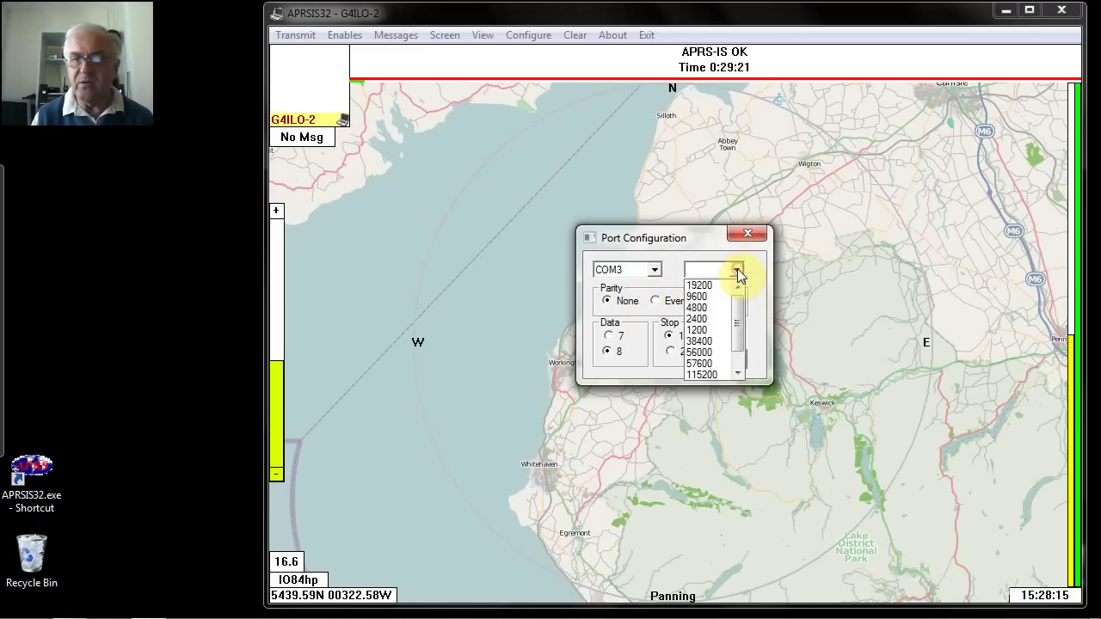
left_click(710, 308)
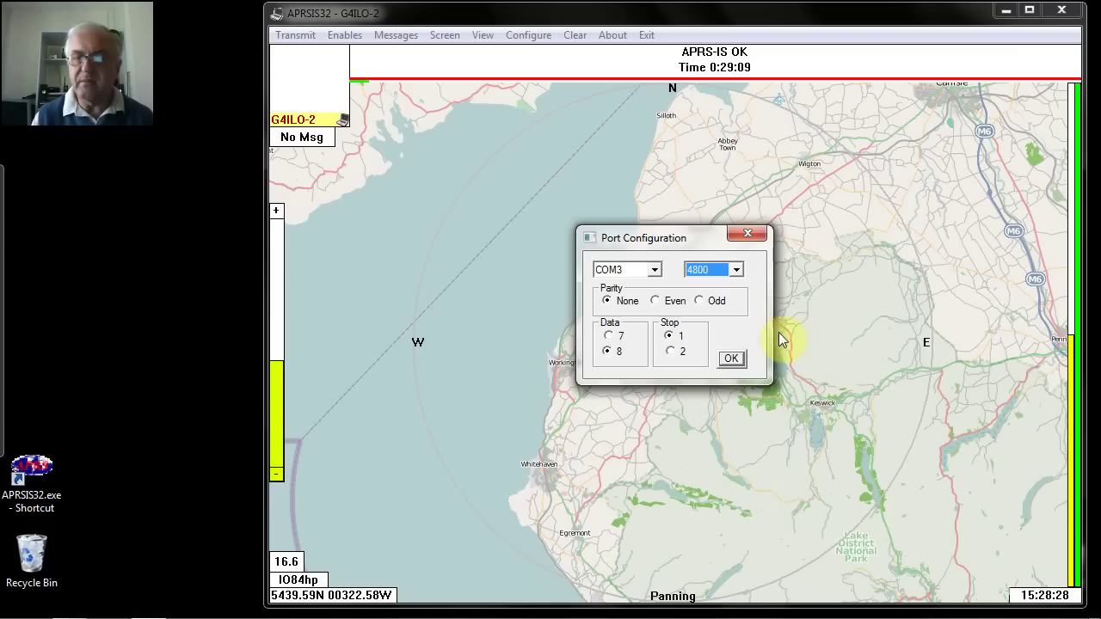
left_click(749, 234)
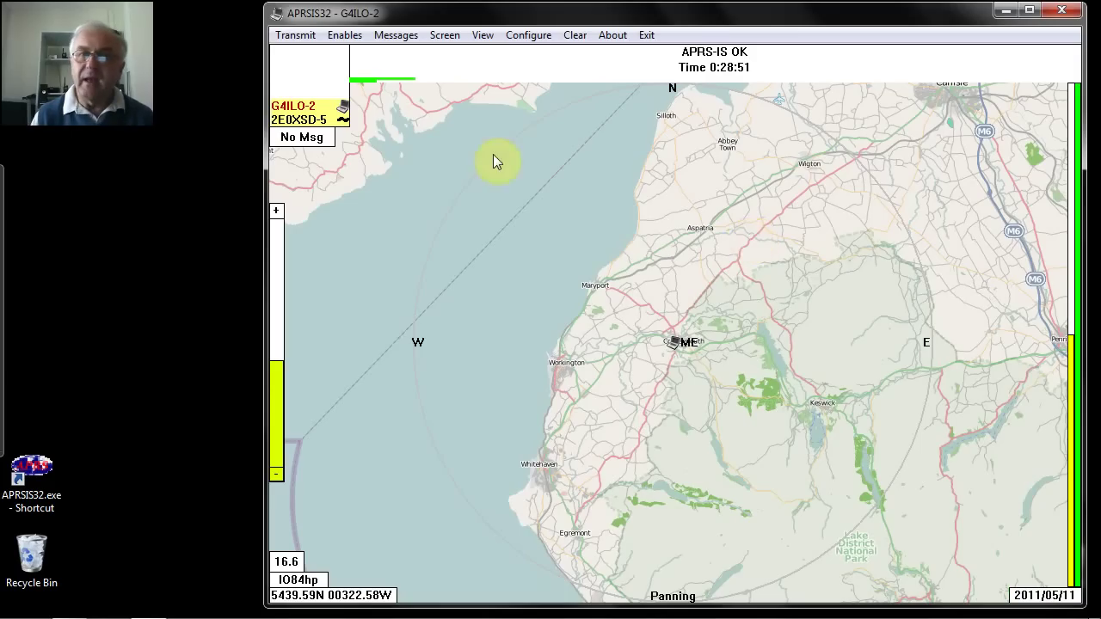
left_click(533, 39)
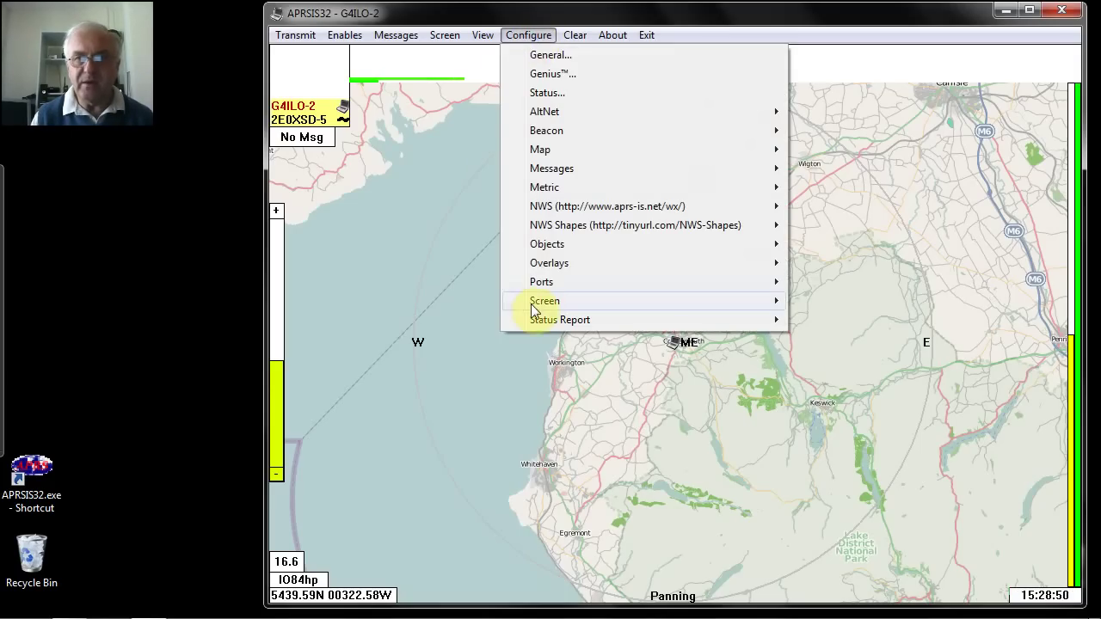
Step: Choose Configure > Ports > New Port... to start a new RF port
mouse_move(539, 300)
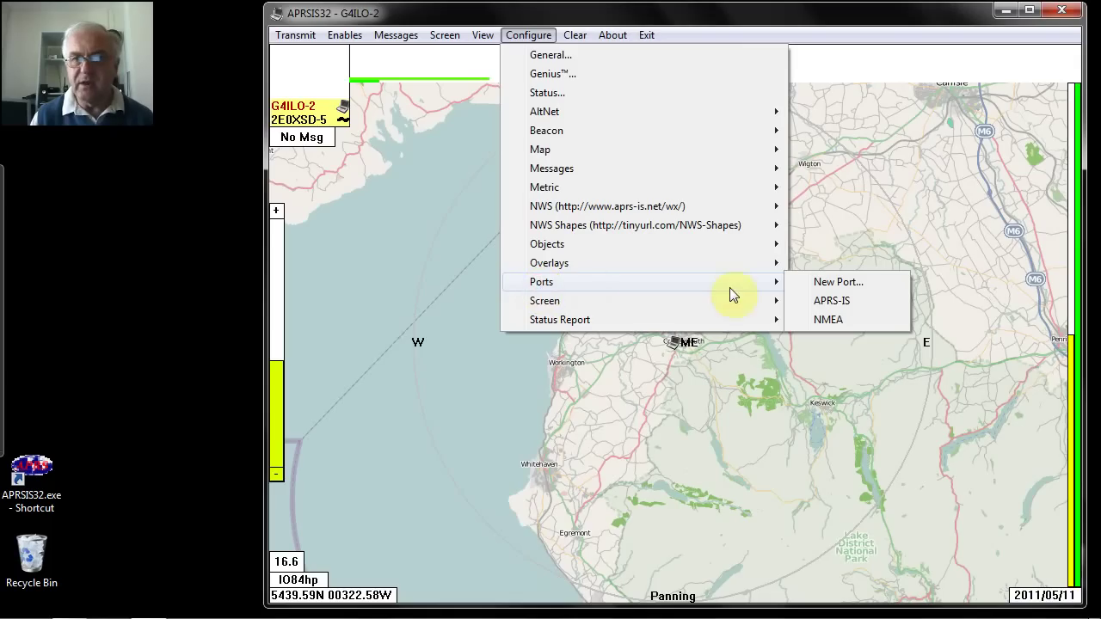
left_click(833, 283)
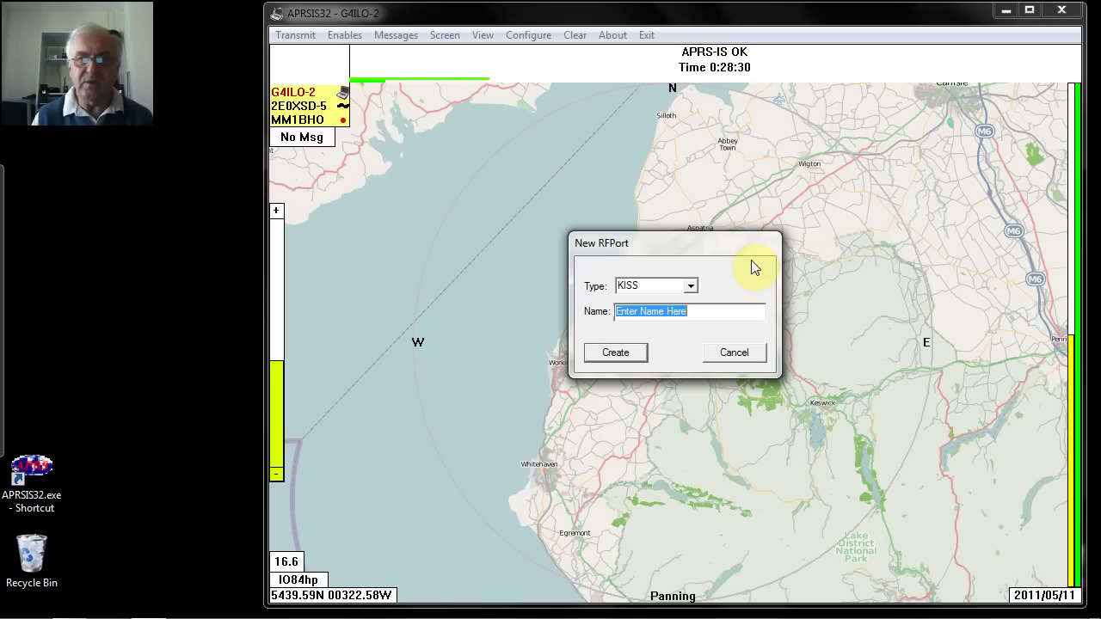
Step: Change the new RF port's type from KISS to AGW
left_click(691, 285)
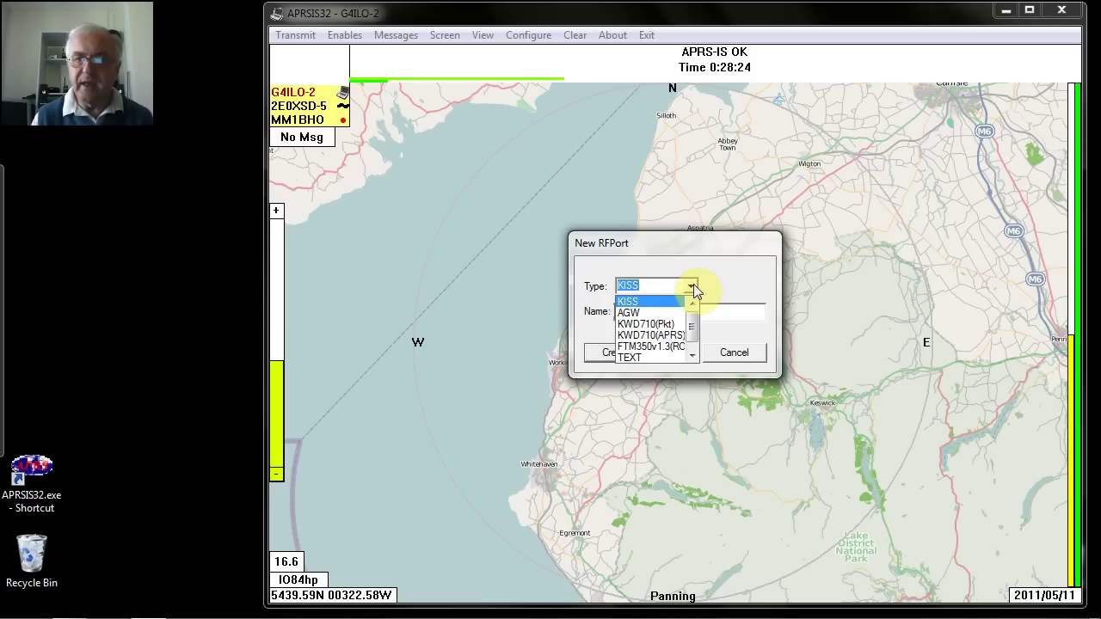
left_click(676, 313)
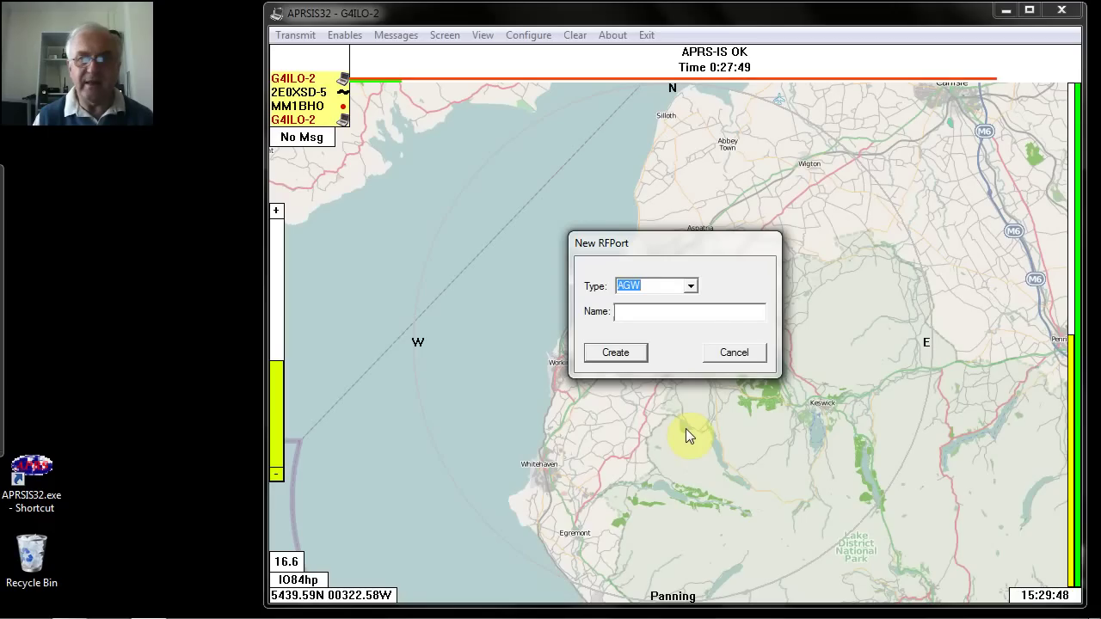
left_click(691, 284)
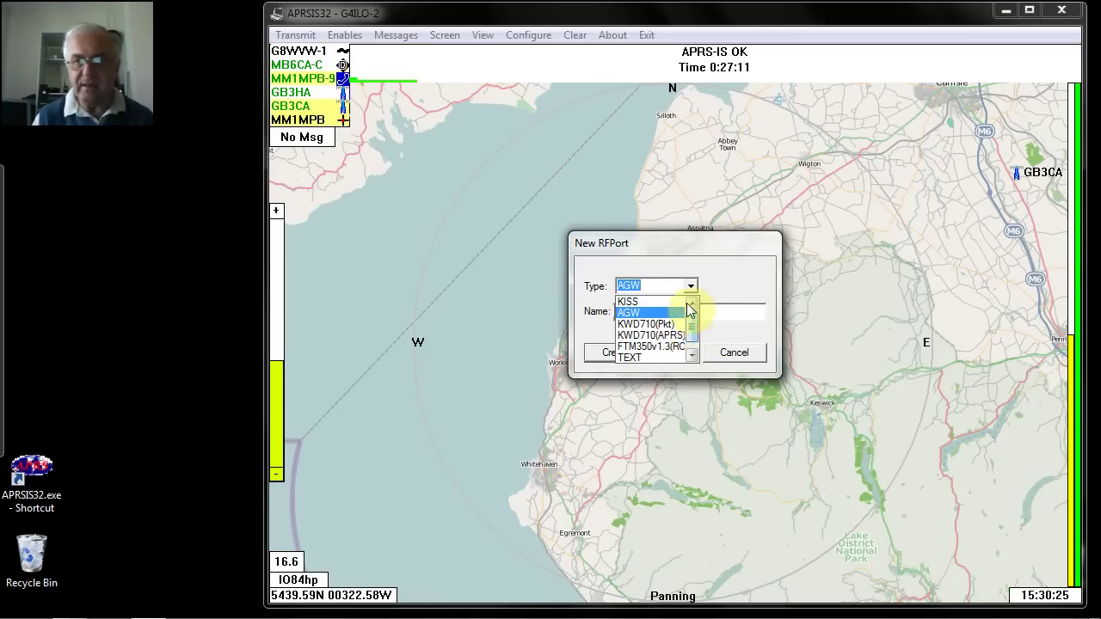
Step: Switch the port type back to KISS, name it TH-D72, and create it
left_click(692, 303)
left_click(678, 301)
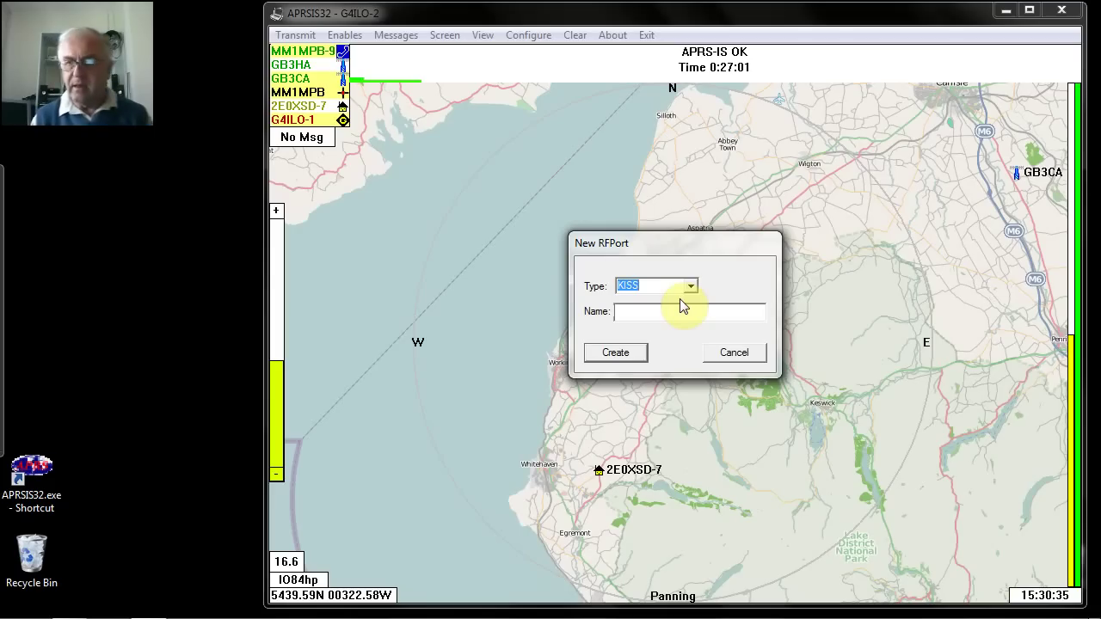
left_click(638, 312)
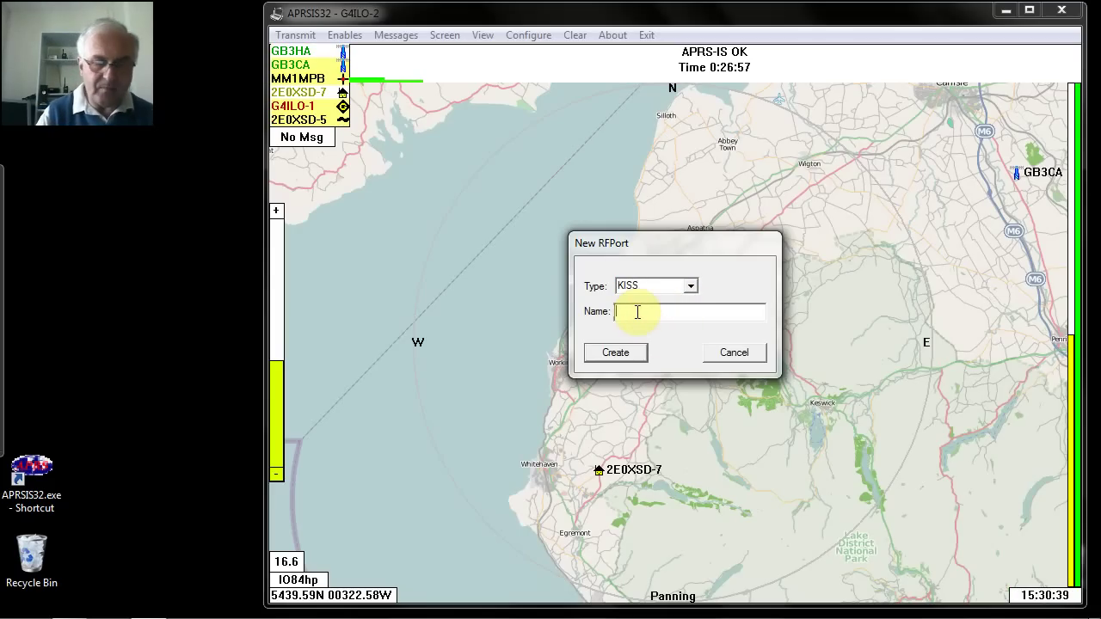
type("TH-")
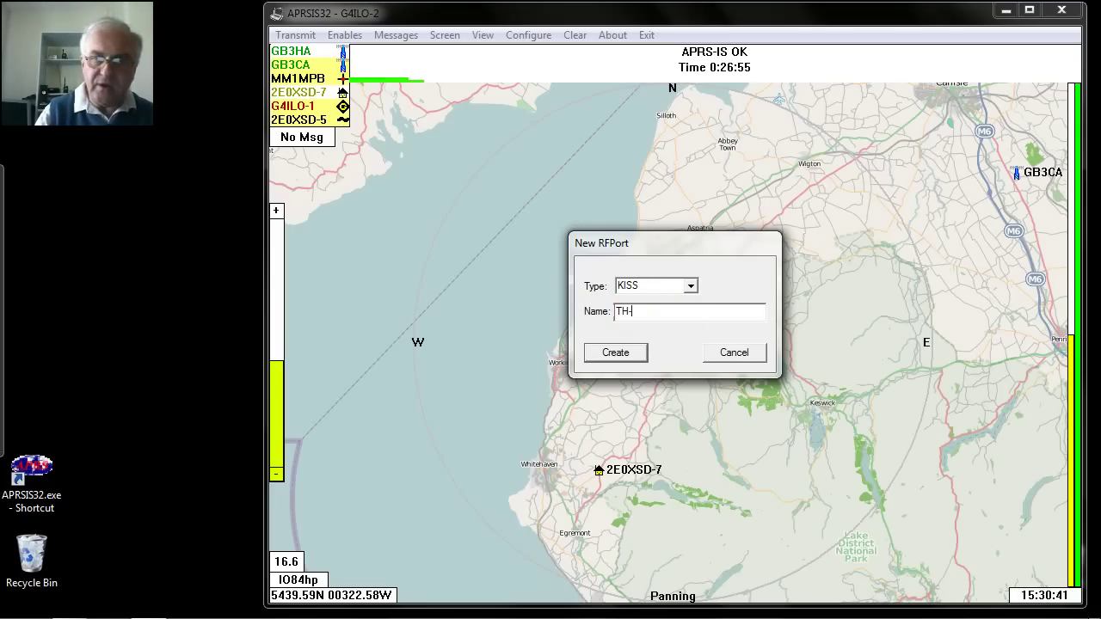
type("D72")
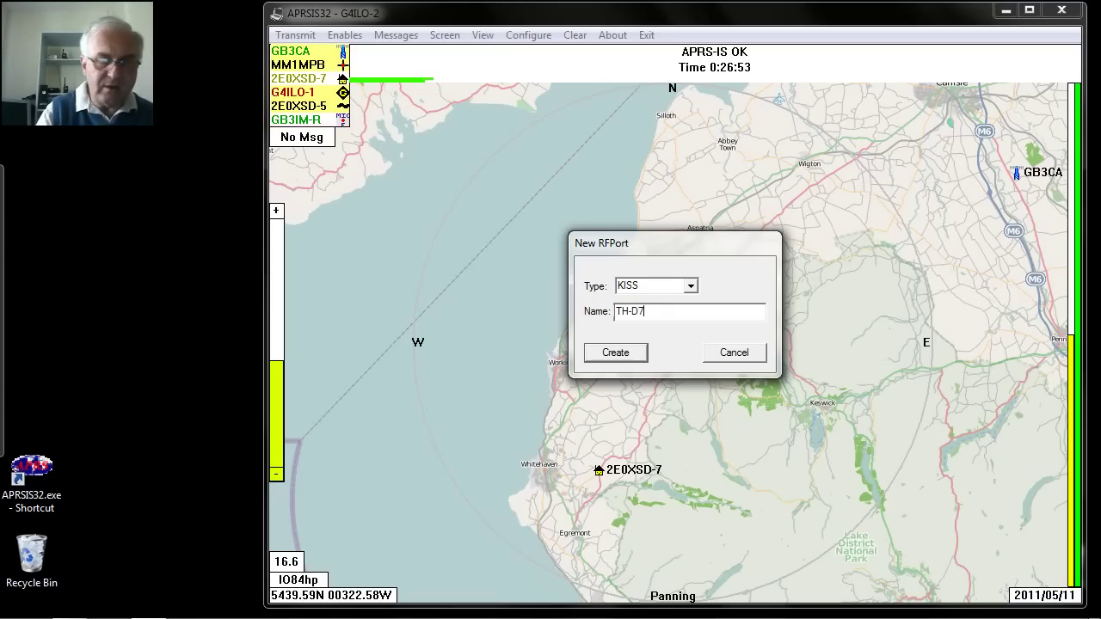
left_click(608, 352)
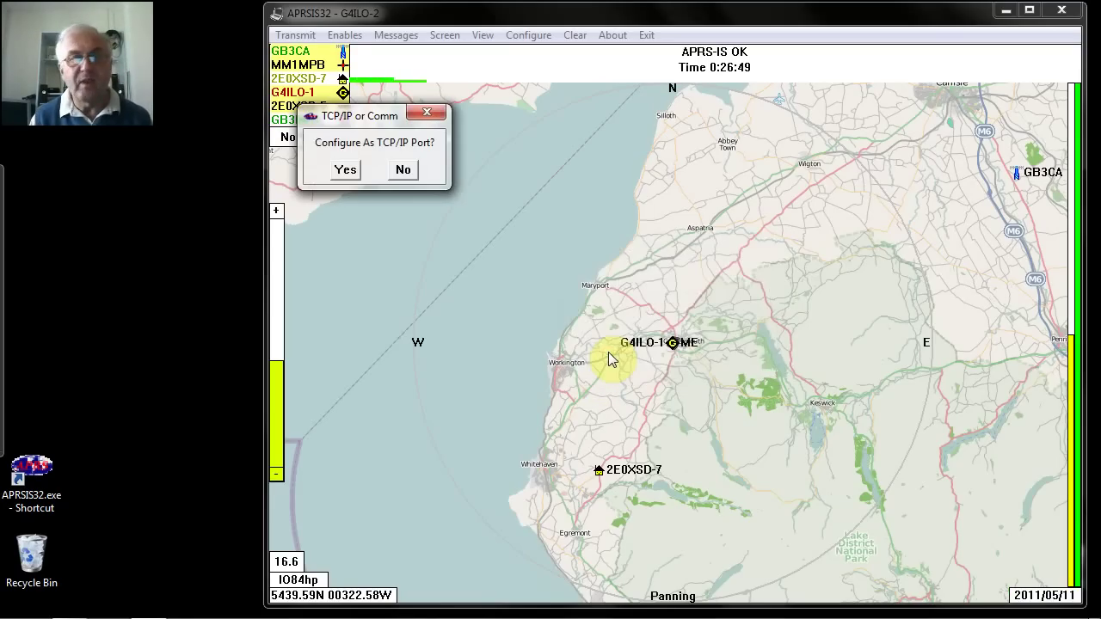
Step: Make TH-D72 a serial port on COM3 at 9600 baud, None/8/1
left_click(404, 171)
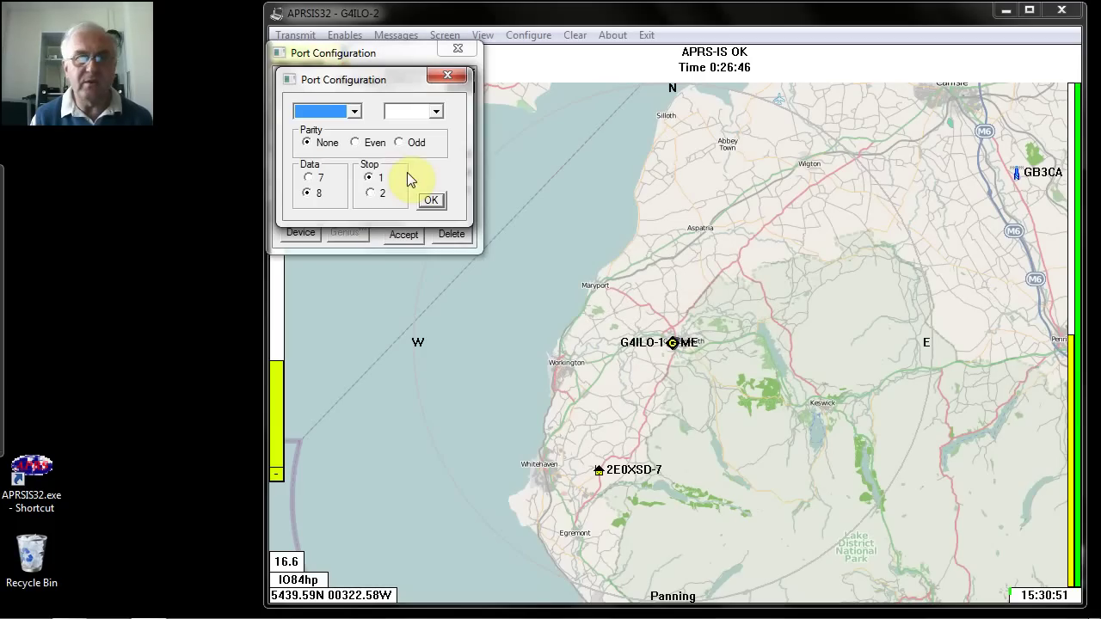
left_click(355, 112)
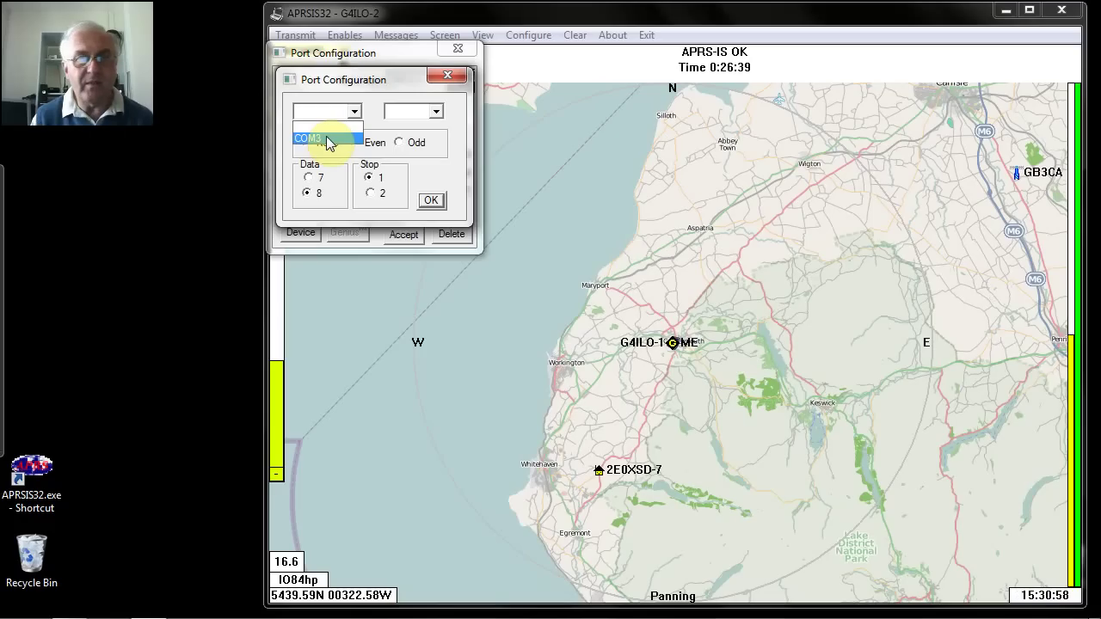
left_click(327, 139)
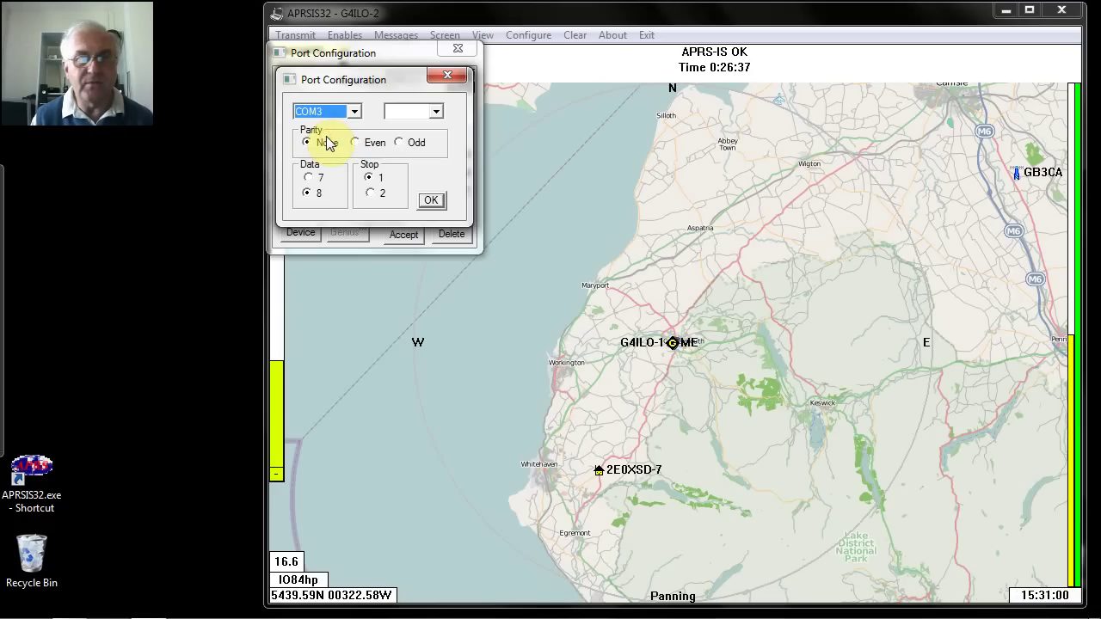
left_click(437, 112)
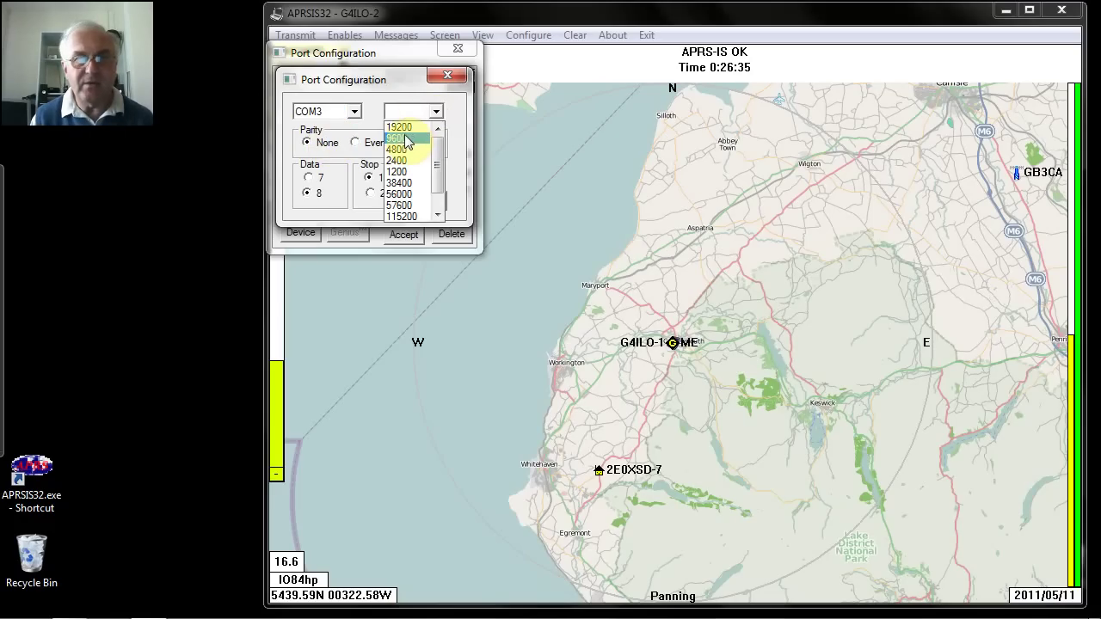
left_click(409, 140)
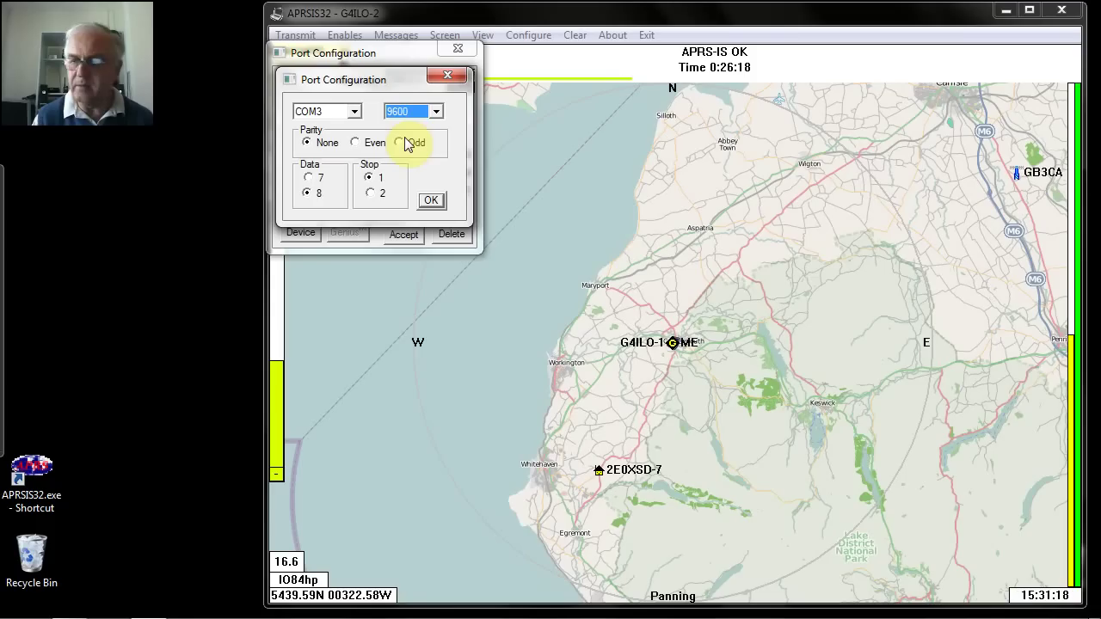
left_click(431, 202)
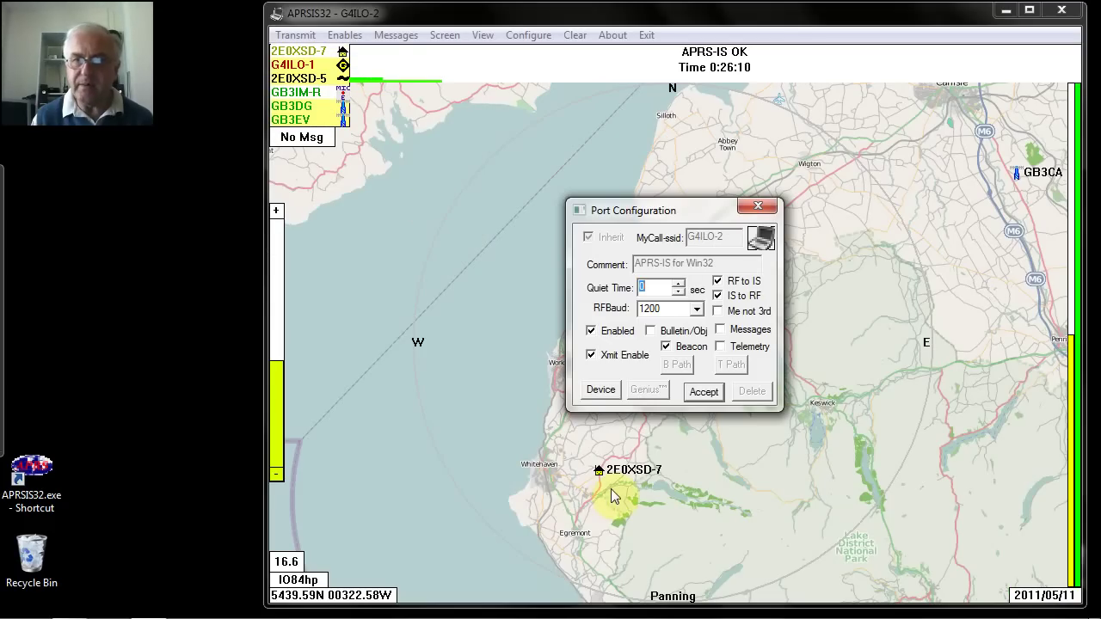
Step: Tick Bulletin/Obj and Messages for the TH-D72 port and accept its configuration
left_click(652, 333)
left_click(725, 331)
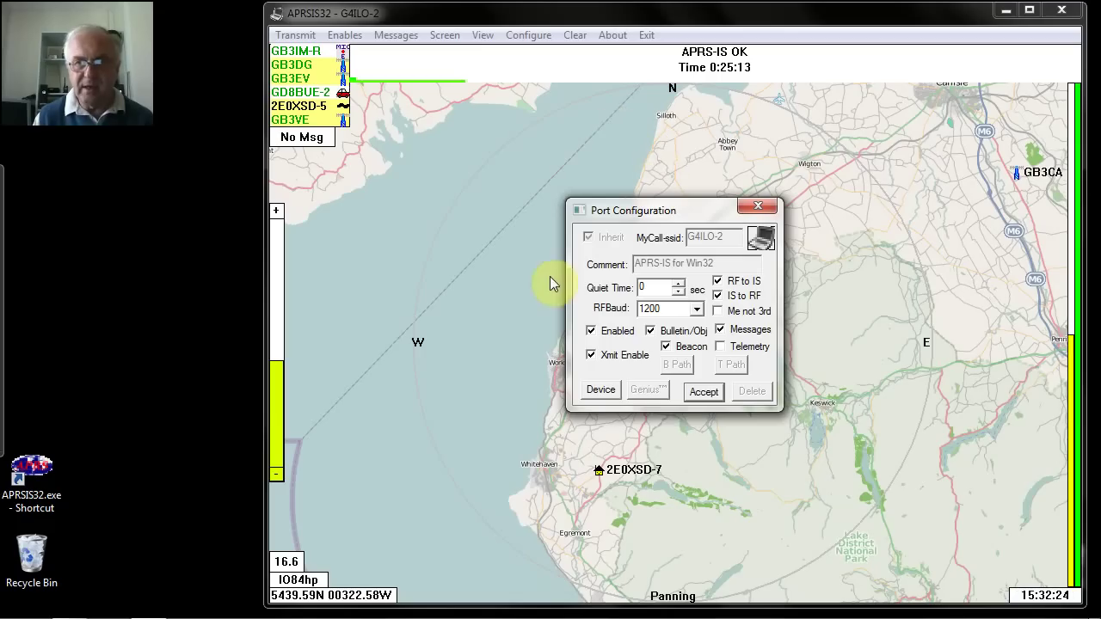
left_click(706, 398)
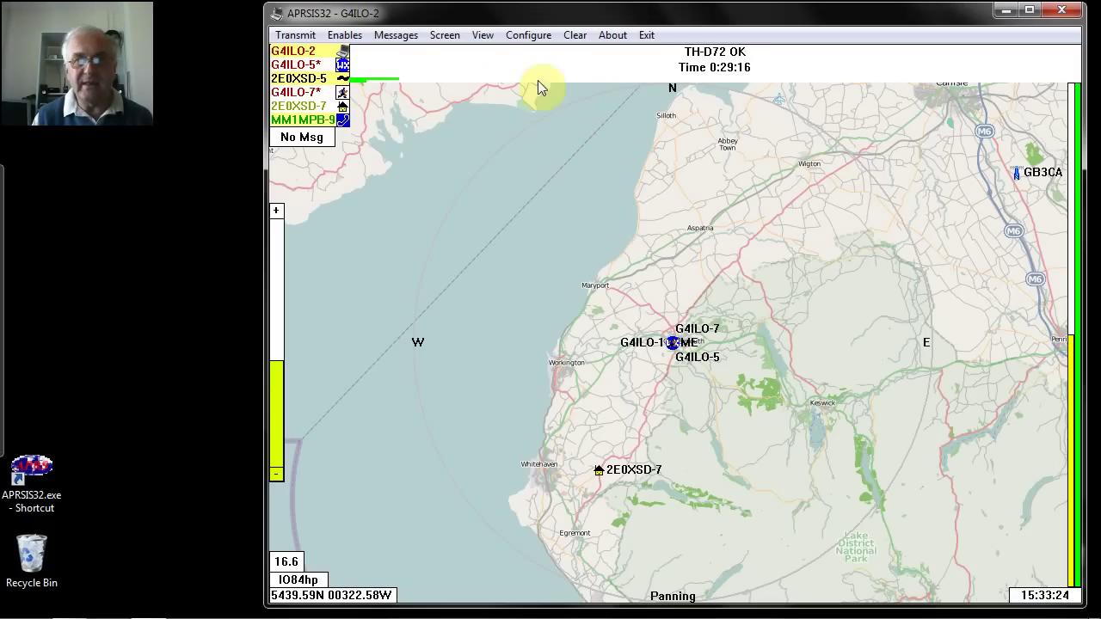
Step: Open the Configure menu listing General, Beacon, Map and Ports settings
left_click(534, 36)
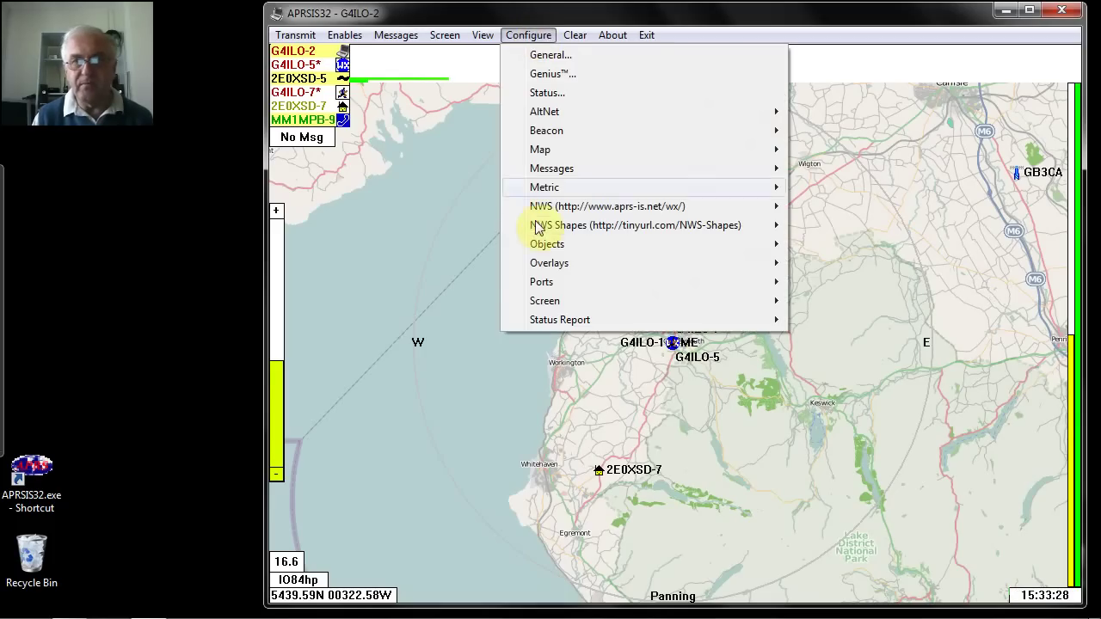
Step: Create a new AGW-type port named 'AGW Port'
mouse_move(543, 288)
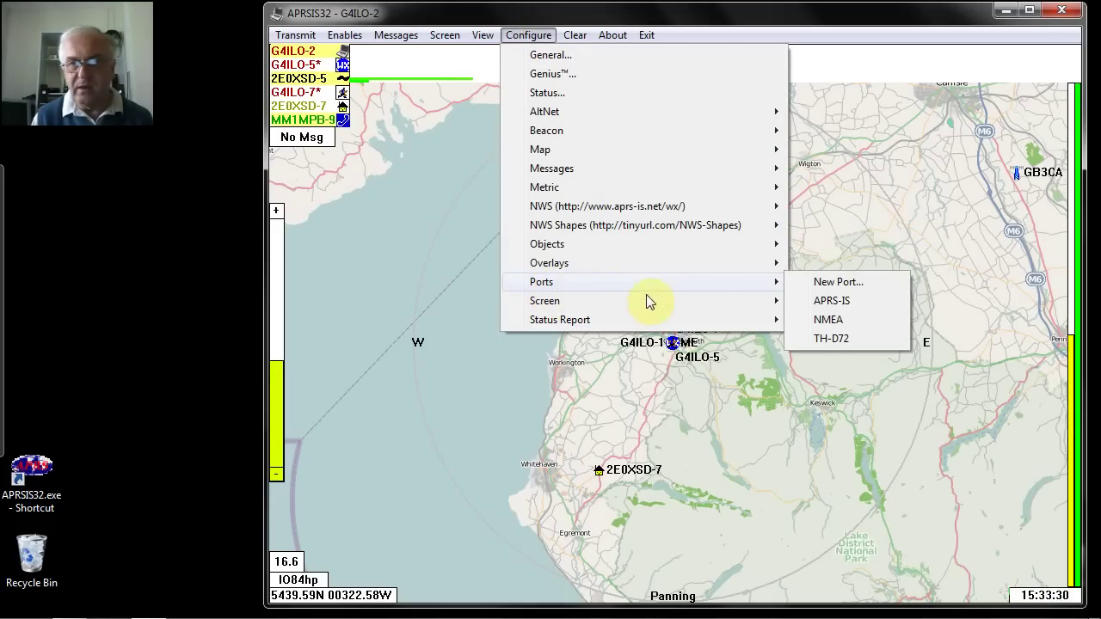
left_click(831, 282)
left_click(690, 286)
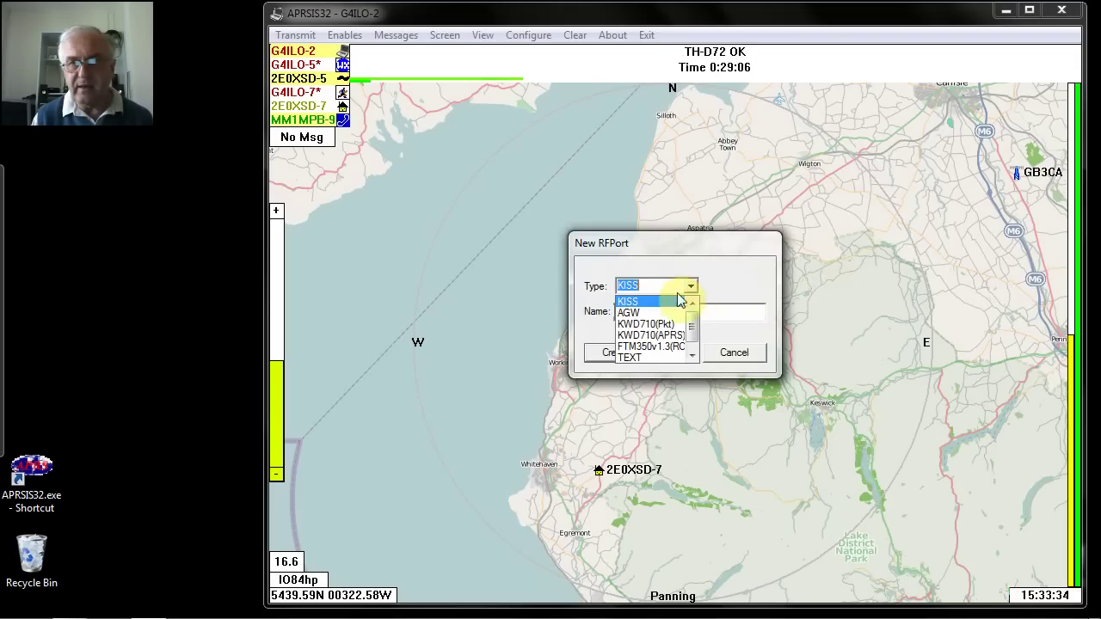
left_click(659, 308)
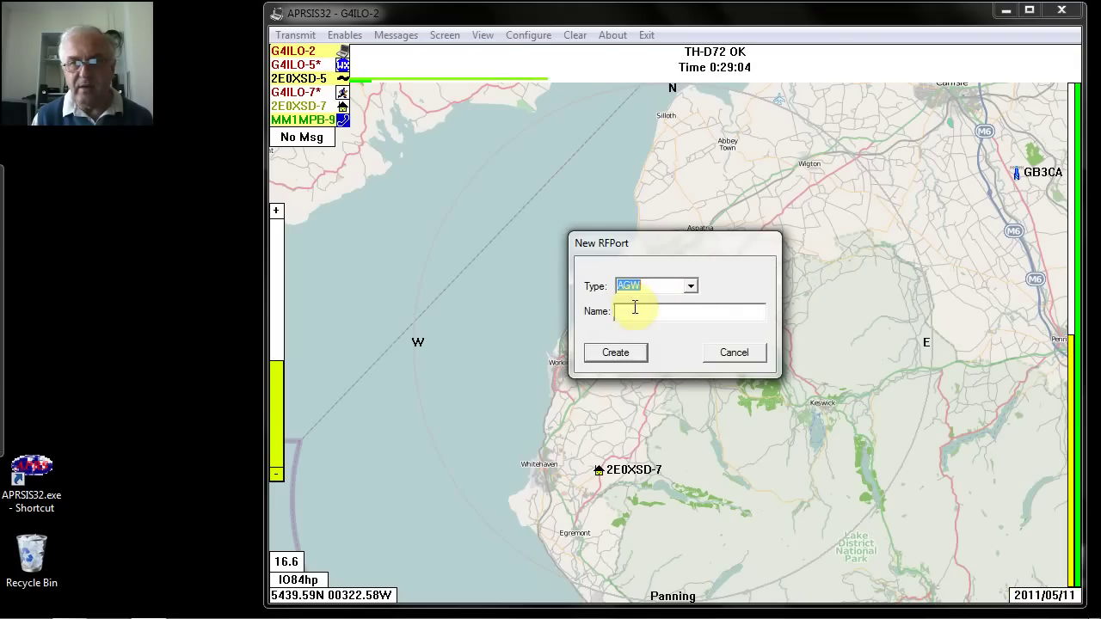
left_click(636, 315)
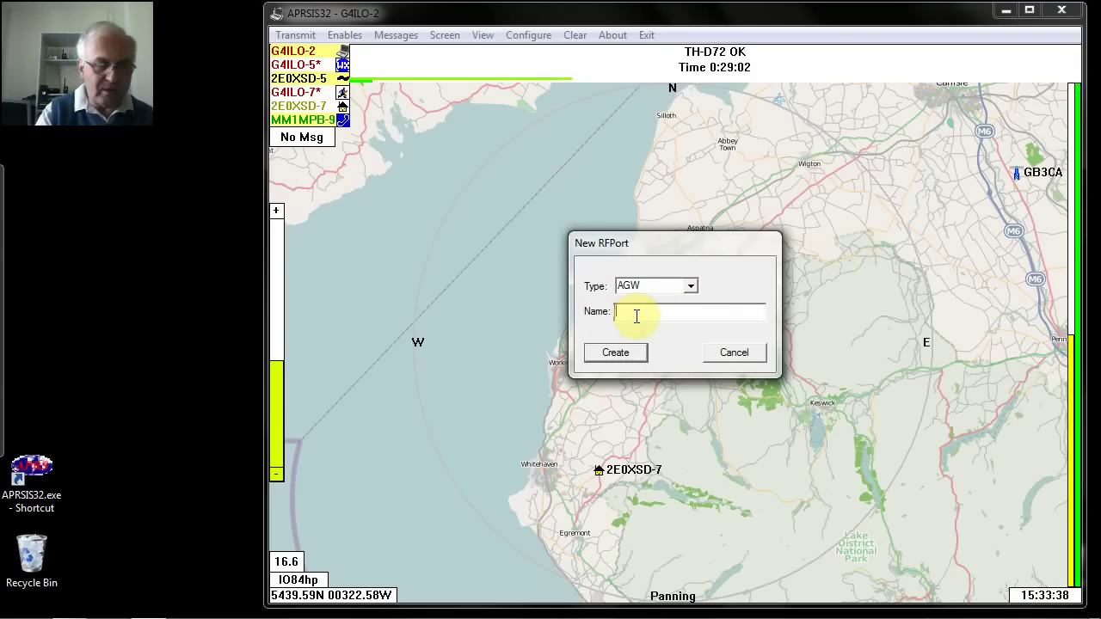
type("AGW")
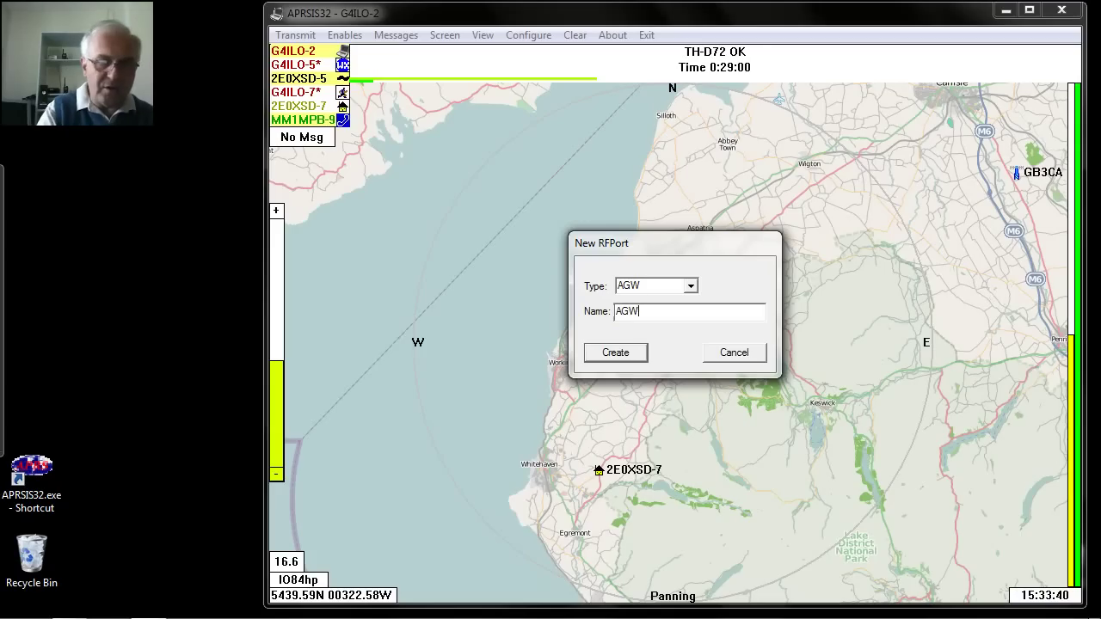
type(" Po")
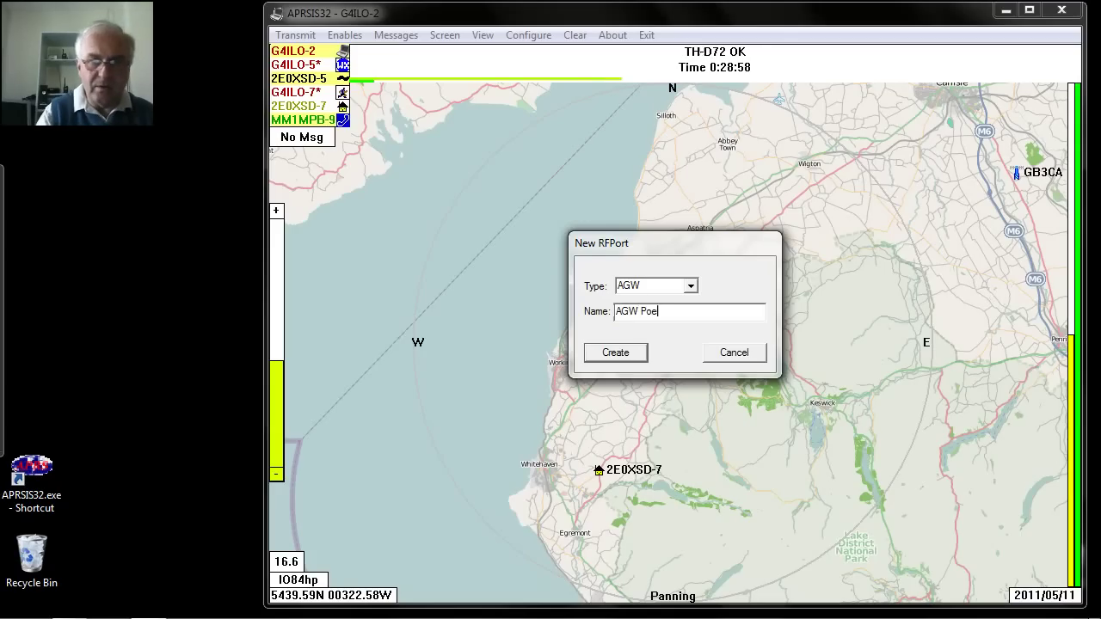
type("rt")
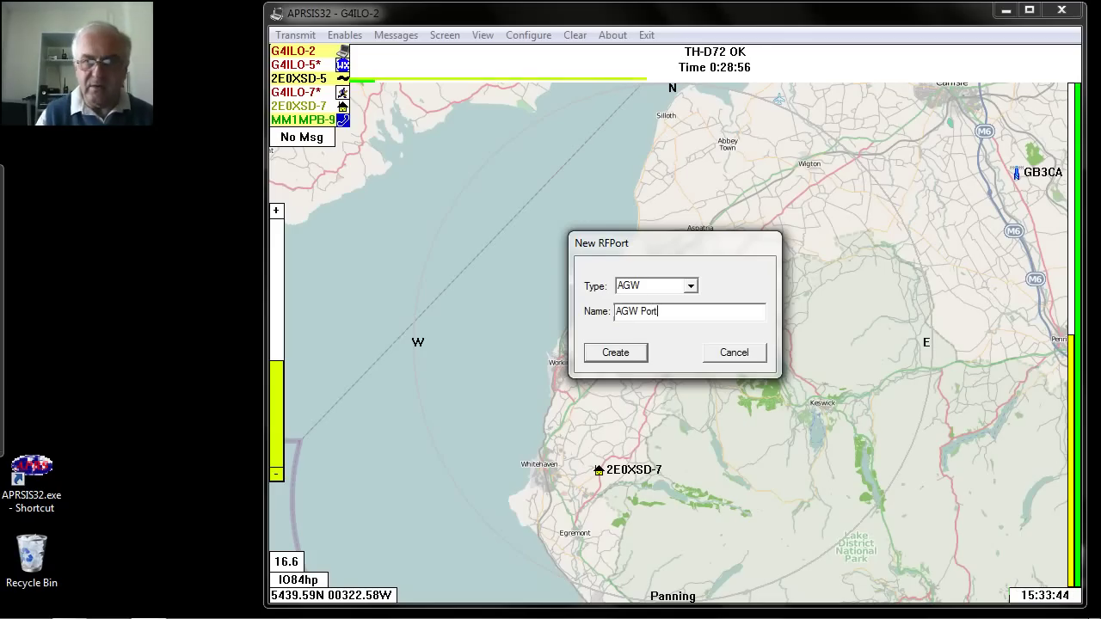
left_click(616, 359)
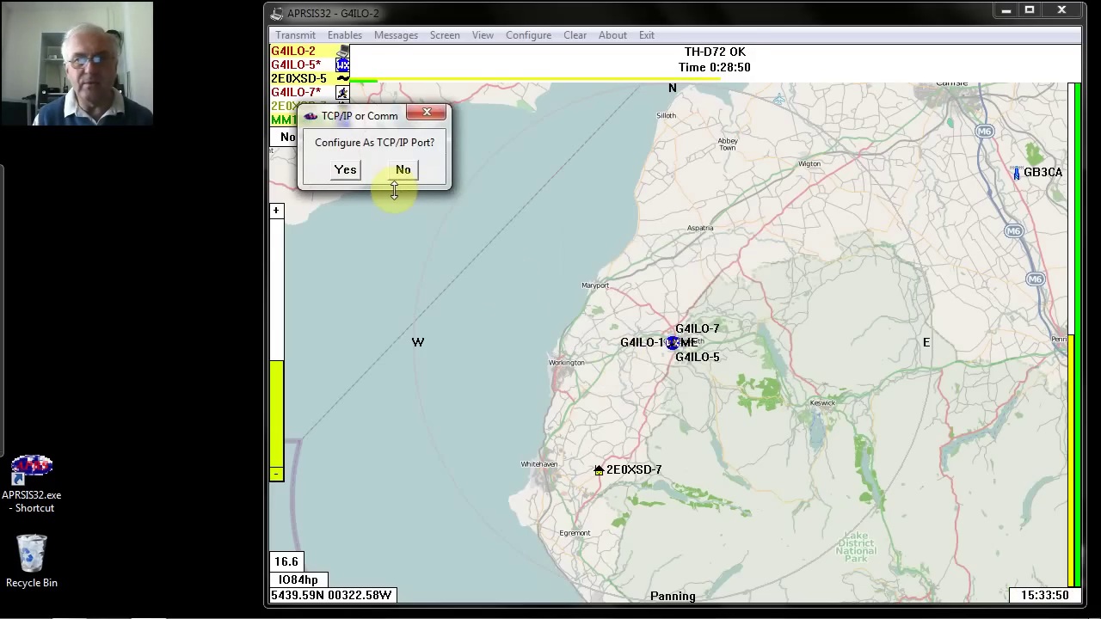
Step: Connect the AGW port over TCP/IP to IP 127.0.0.1, port 8000
left_click(346, 173)
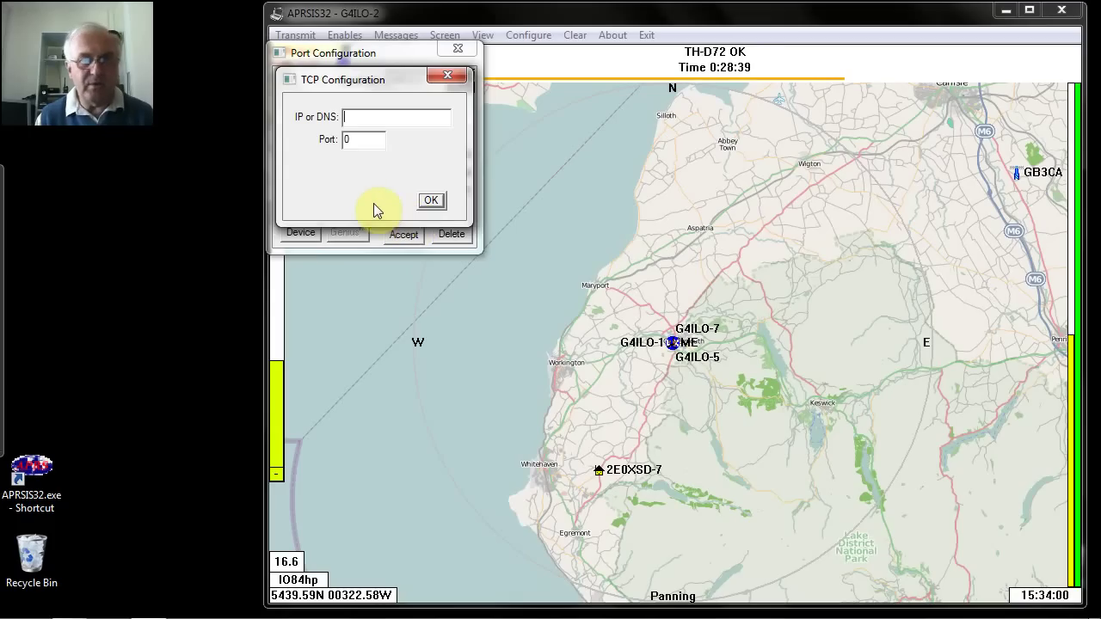
type("127")
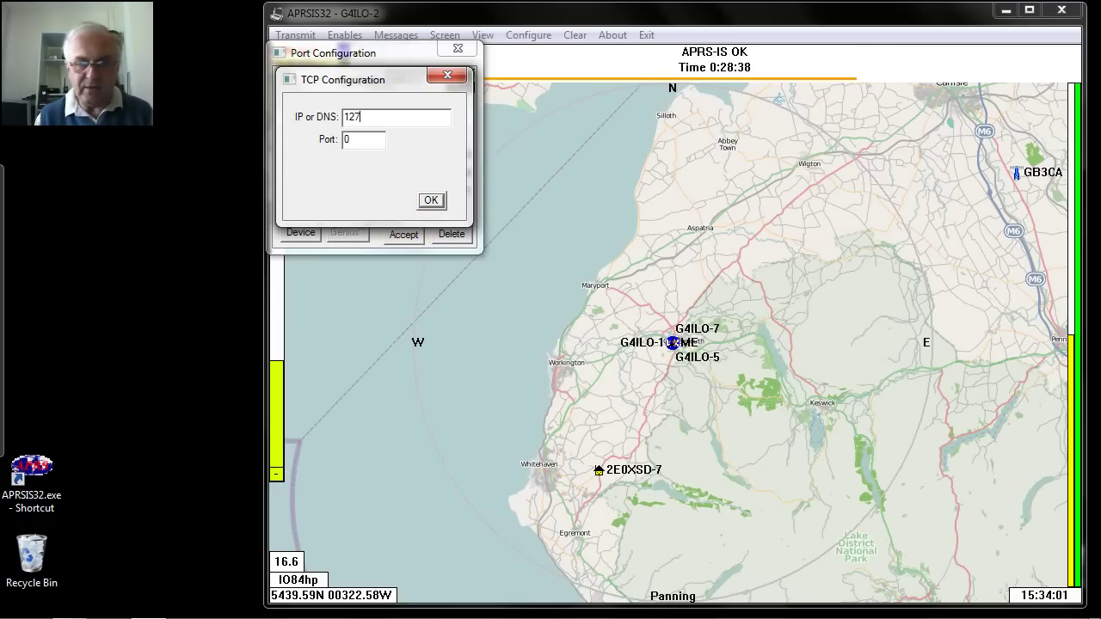
type(".0.0.1")
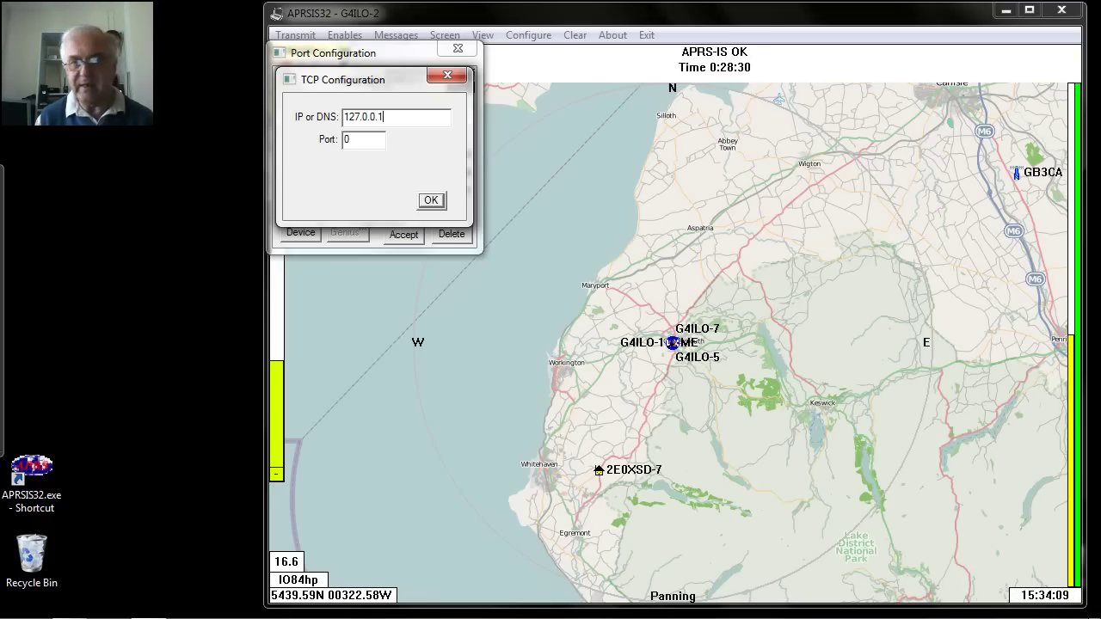
left_click(349, 141)
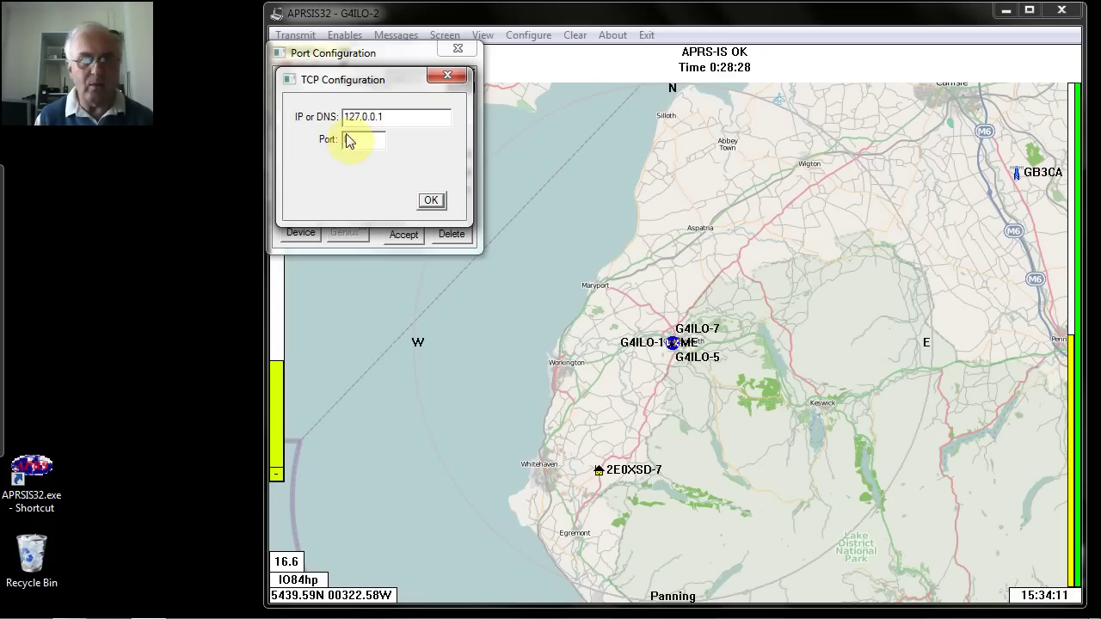
left_click(343, 141)
left_click(347, 139)
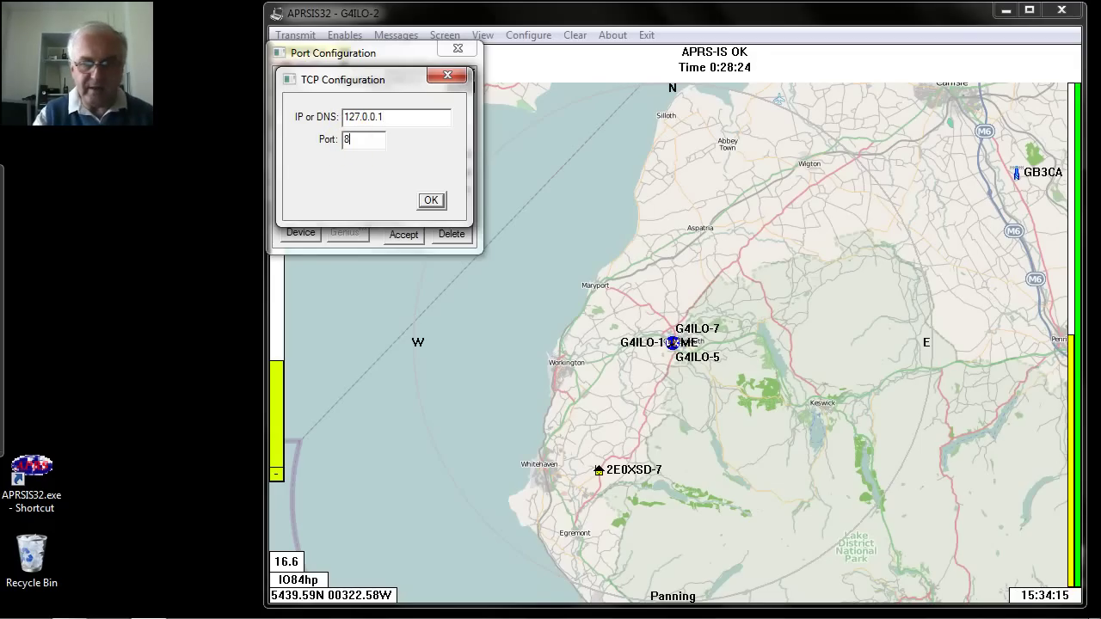
type("8000")
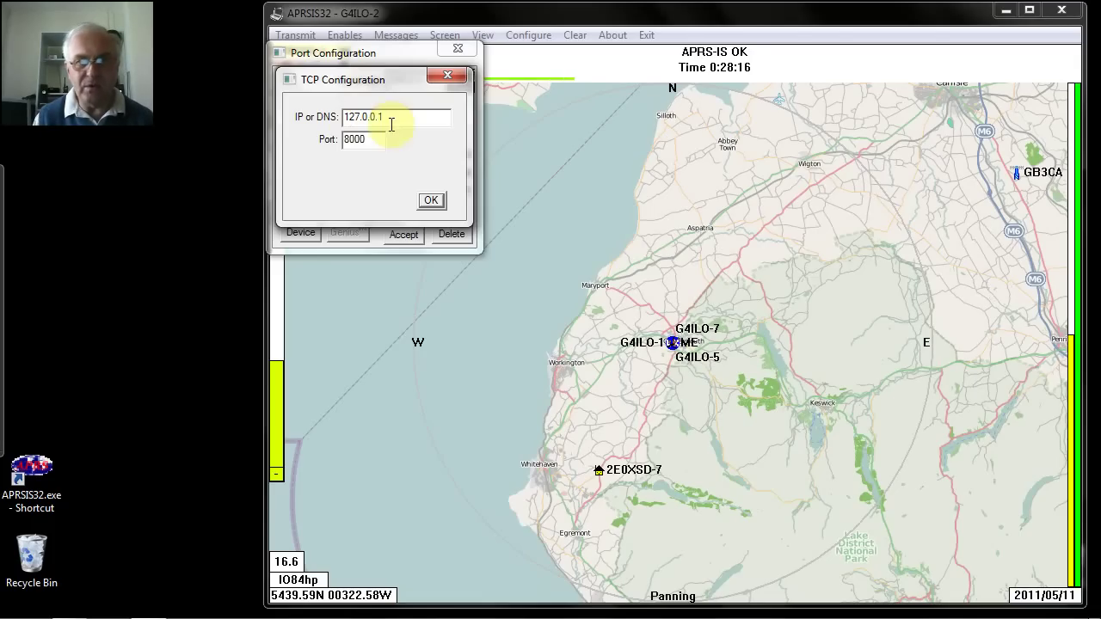
left_click(433, 201)
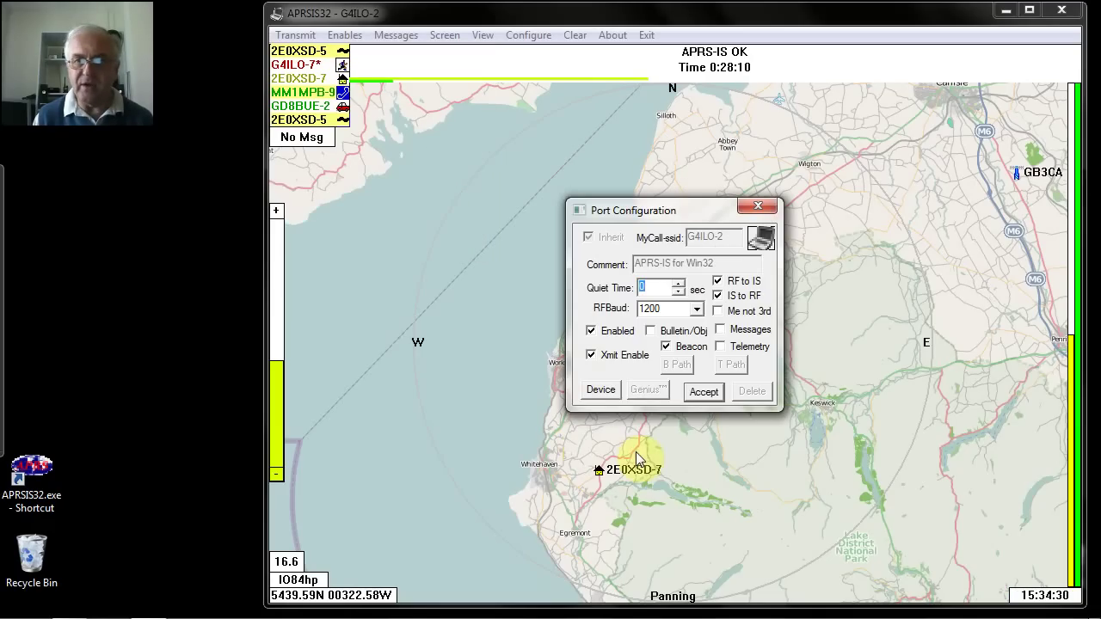
Step: Enable Bulletin/Obj and Messages on the AGW port, accept, and close Port Configuration
left_click(650, 334)
left_click(720, 332)
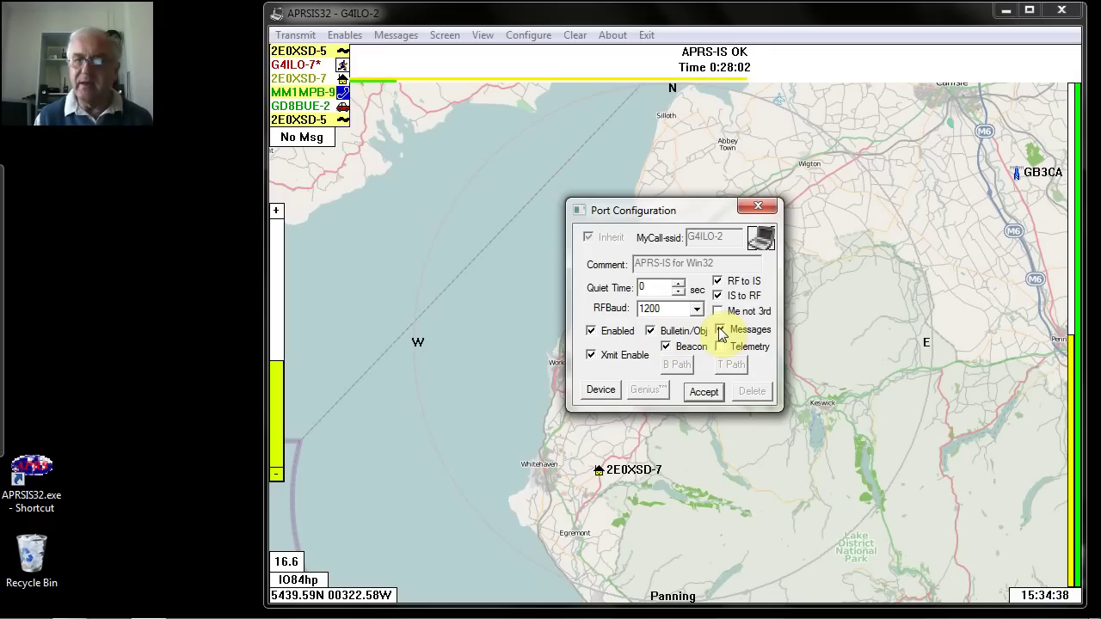
left_click(698, 392)
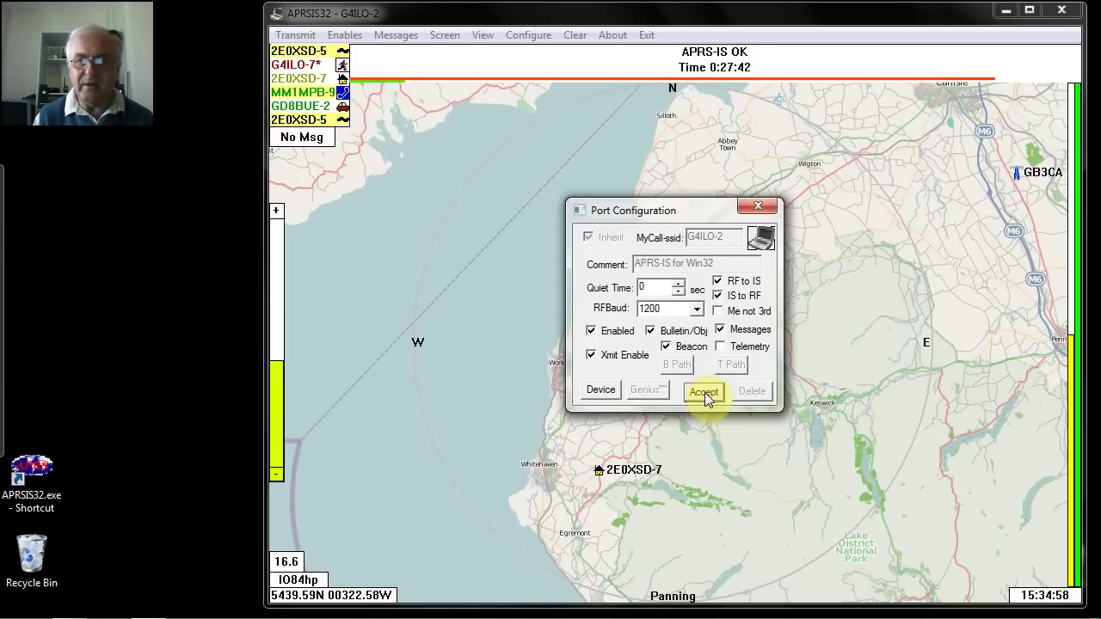
left_click(759, 209)
mouse_move(379, 613)
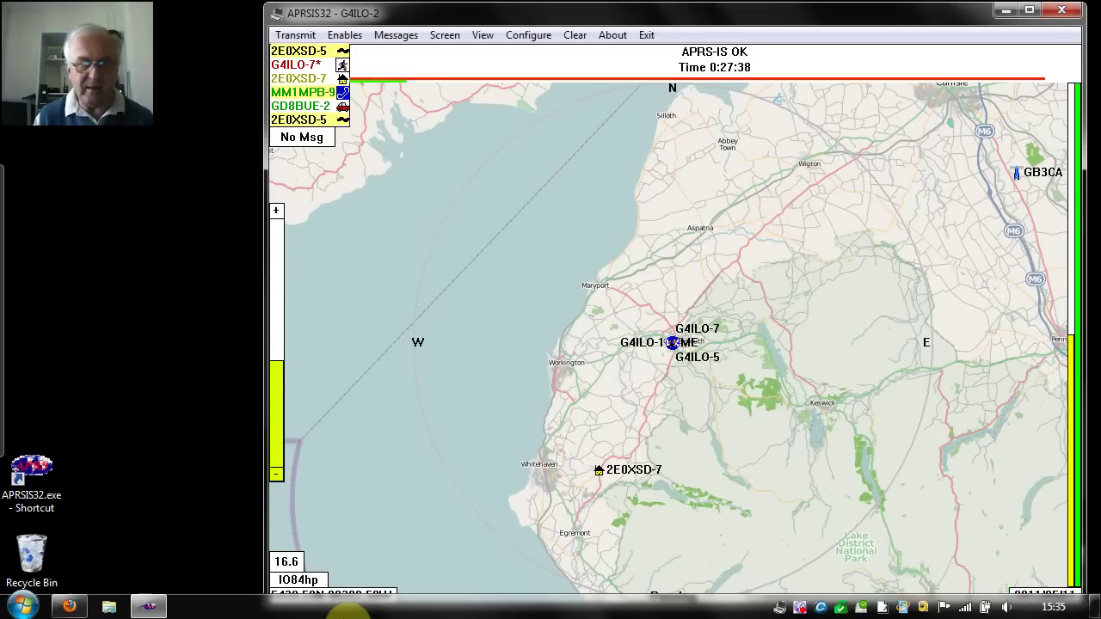